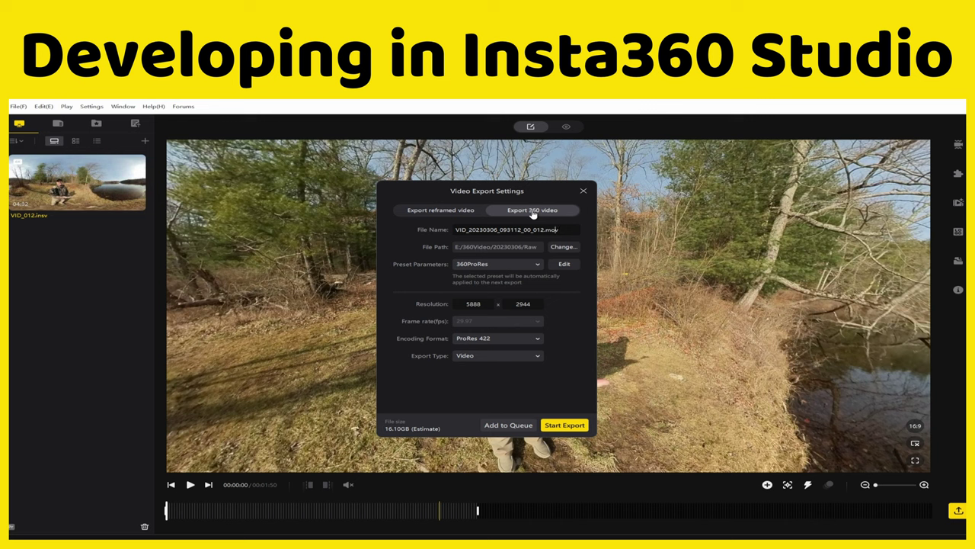
Name the 360 video export file 360Video, keeping its .mov extension
{"action": "key", "text": "Left"}
{"action": "key", "text": "Left"}
{"action": "key", "text": "Left"}
{"action": "key", "text": "Left"}
{"action": "key", "text": "BackSpace"}
{"action": "key", "text": "BackSpace"}
{"action": "key", "text": "BackSpace"}
{"action": "key", "text": "BackSpace"}
{"action": "key", "text": "BackSpace"}
{"action": "key", "text": "BackSpace"}
{"action": "key", "text": "BackSpace"}
{"action": "key", "text": "BackSpace"}
{"action": "key", "text": "BackSpace"}
{"action": "key", "text": "BackSpace"}
{"action": "key", "text": "BackSpace"}
{"action": "key", "text": "BackSpace"}
{"action": "key", "text": "BackSpace"}
{"action": "key", "text": "BackSpace"}
{"action": "key", "text": "BackSpace"}
{"action": "key", "text": "BackSpace"}
{"action": "key", "text": "BackSpace"}
{"action": "key", "text": "BackSpace"}
{"action": "key", "text": "BackSpace"}
{"action": "key", "text": "BackSpace"}
{"action": "type", "text": "360Video"}
Add the 360 video export to the queue with ProRes 422 encoding, overwriting the existing file
{"action": "left_click", "coordinate": [504, 341]}
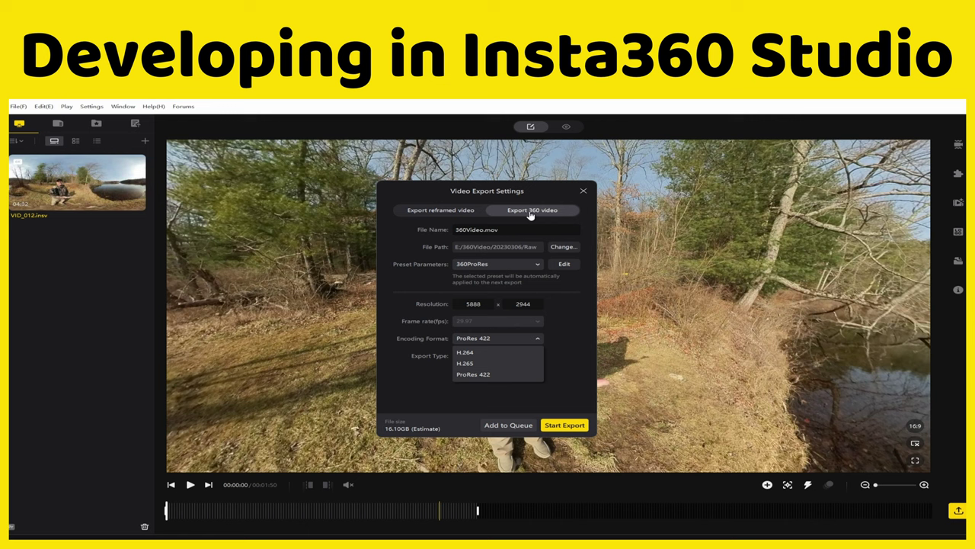
{"action": "left_click", "coordinate": [503, 427]}
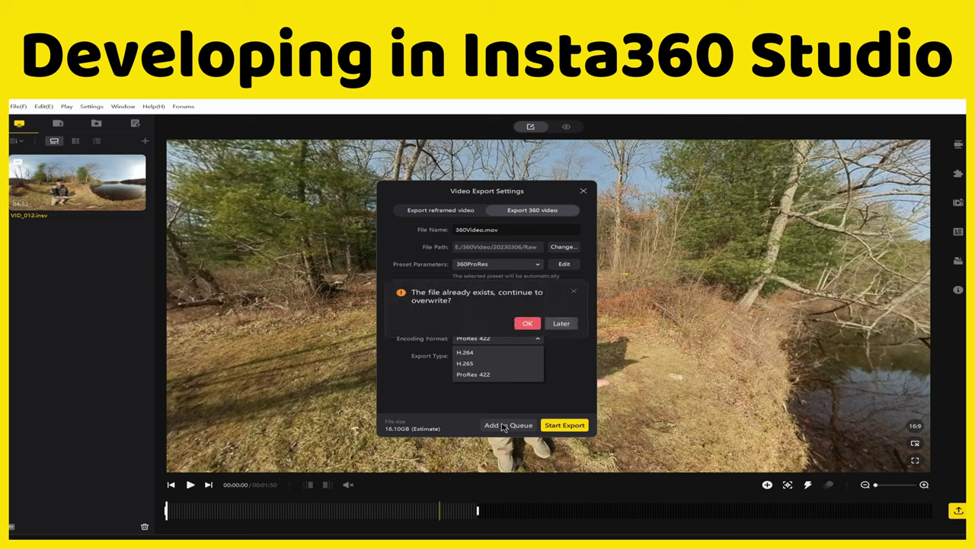
{"action": "left_click", "coordinate": [526, 323]}
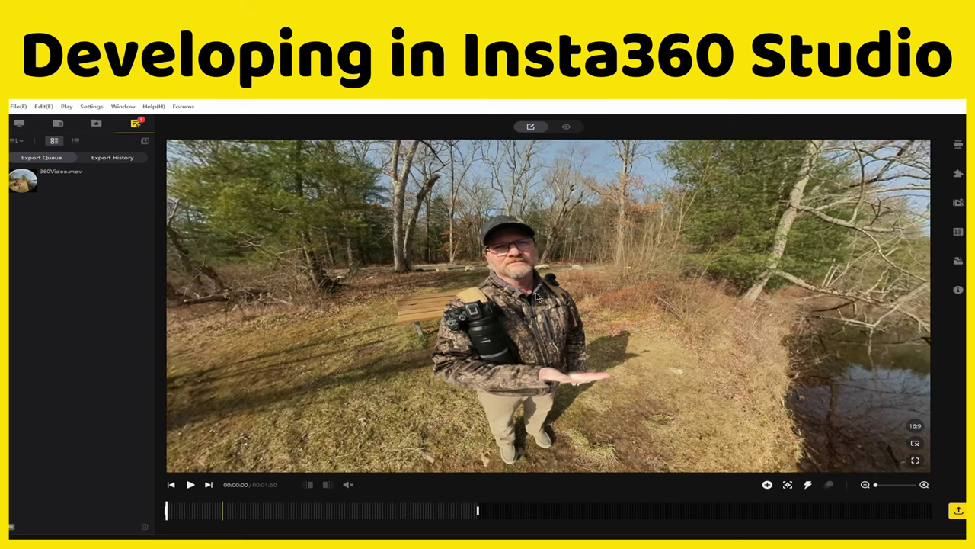
{"action": "left_click_drag", "start_coordinate": [535, 315], "coordinate": [668, 330]}
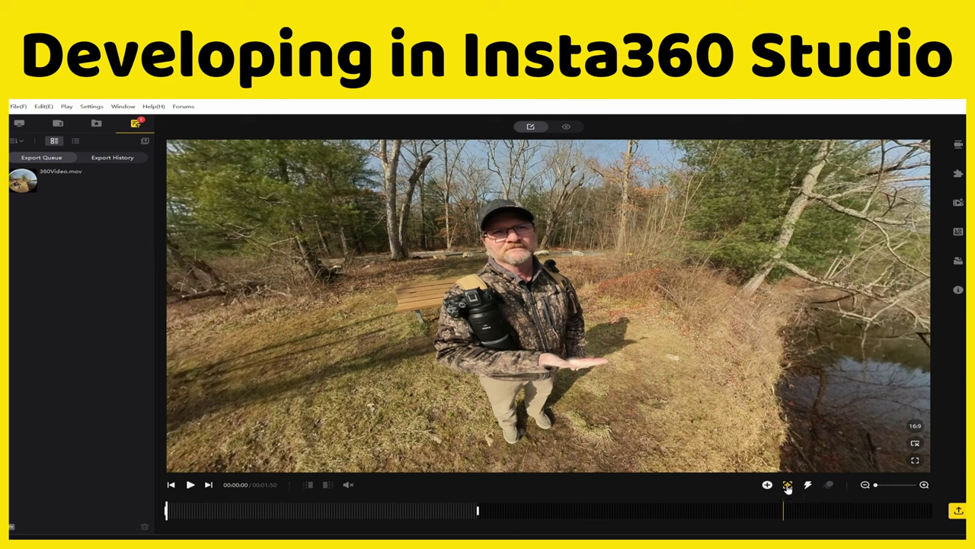
{"action": "left_click", "coordinate": [788, 487]}
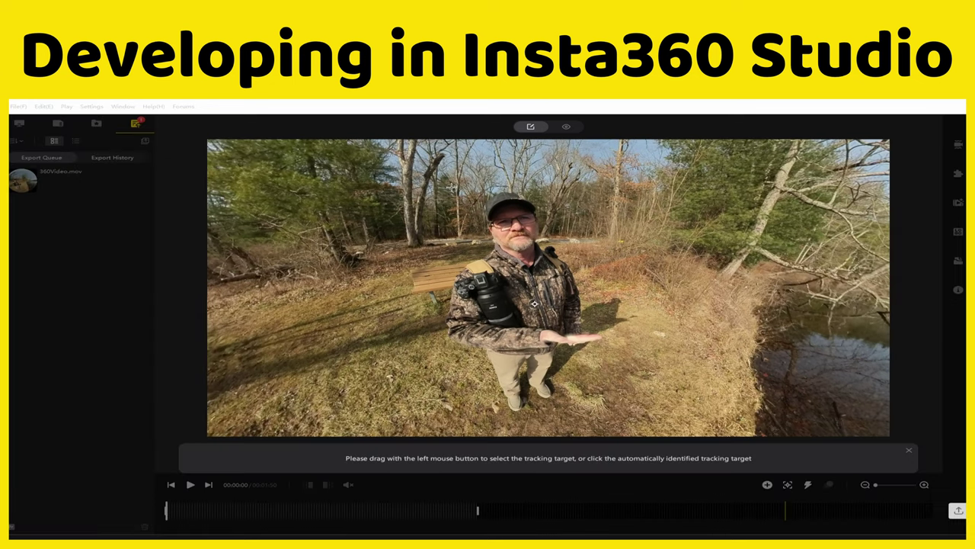
{"action": "left_click_drag", "start_coordinate": [450, 191], "coordinate": [631, 419]}
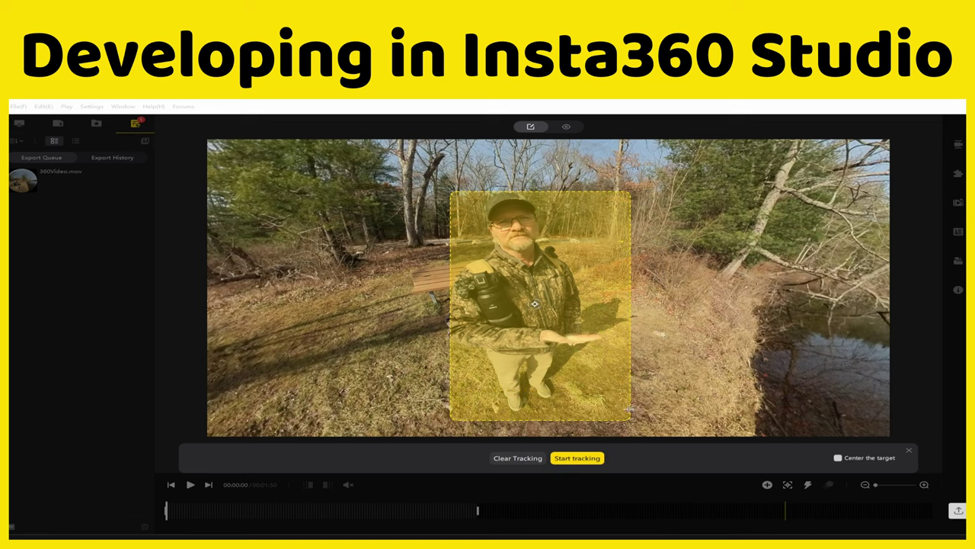
{"action": "left_click", "coordinate": [505, 458]}
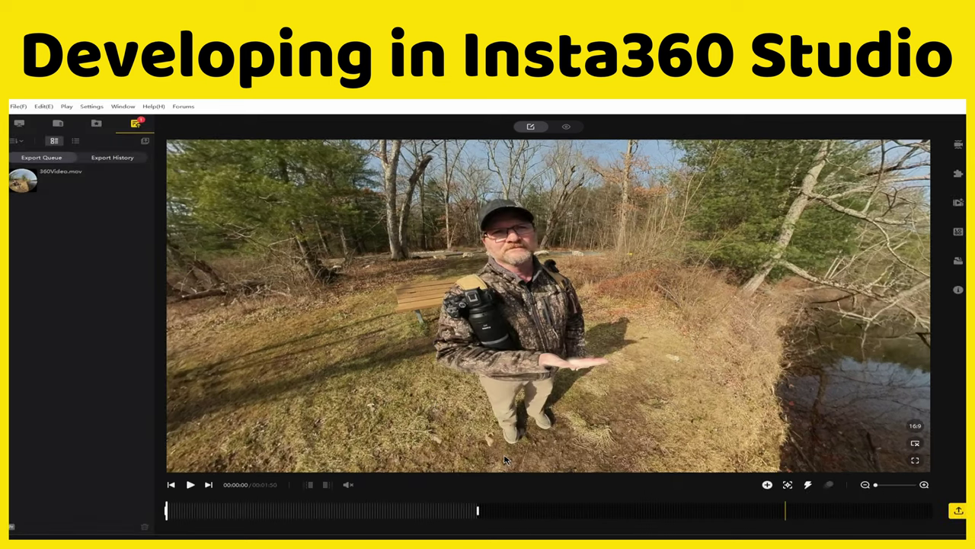
Track the man through the clip using the automatically identified tracking target on his jacket
{"action": "left_click", "coordinate": [788, 483]}
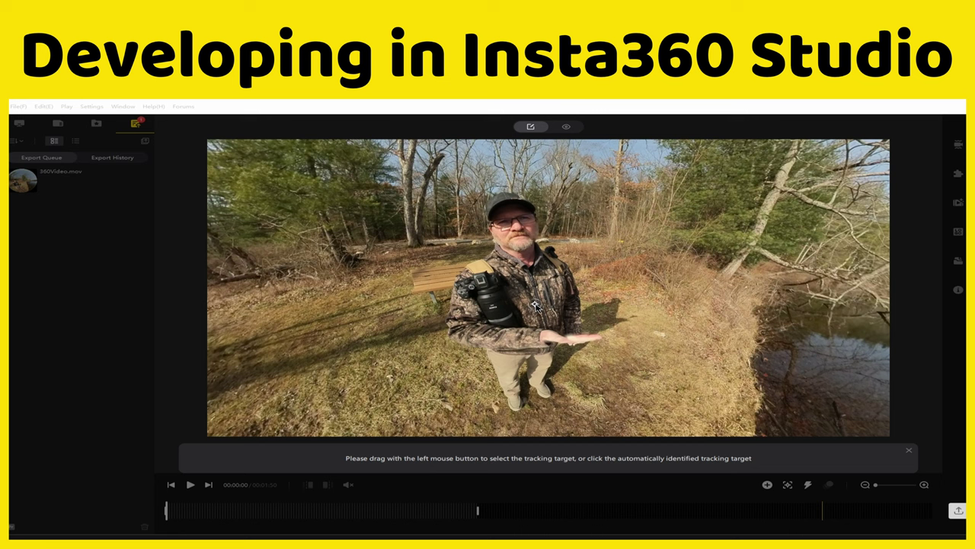
{"action": "left_click", "coordinate": [534, 305]}
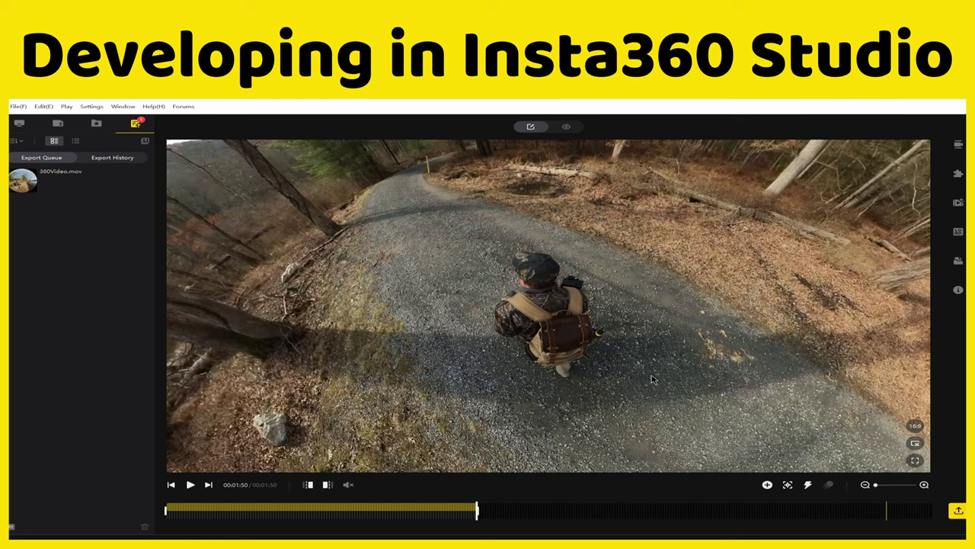
Open the export settings for the reframed video and name the file TrackingVideo, keeping its .mov extension
{"action": "left_click", "coordinate": [958, 512]}
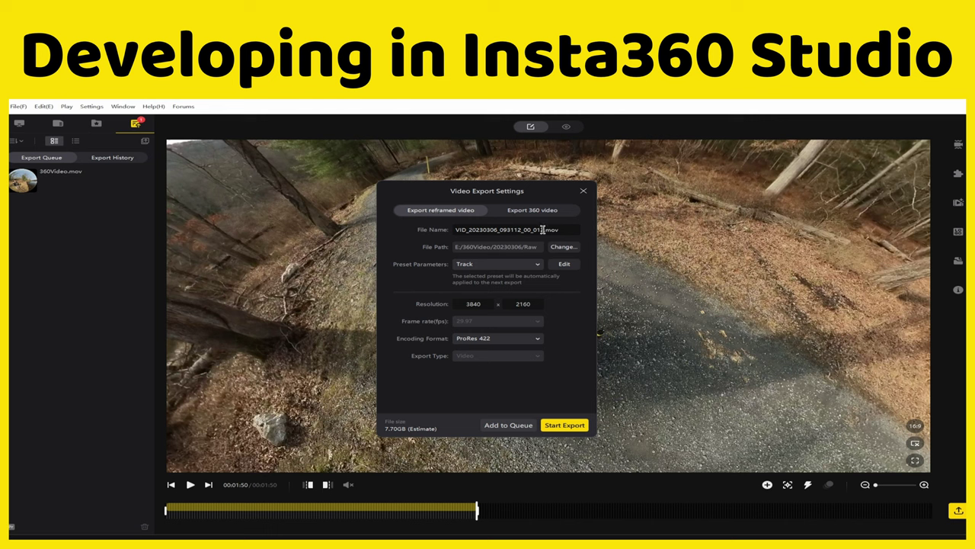
{"action": "key", "text": "BackSpace"}
{"action": "key", "text": "BackSpace"}
{"action": "key", "text": "BackSpace"}
{"action": "key", "text": "BackSpace"}
{"action": "key", "text": "BackSpace"}
{"action": "key", "text": "BackSpace"}
{"action": "key", "text": "BackSpace"}
{"action": "key", "text": "BackSpace"}
{"action": "key", "text": "BackSpace"}
{"action": "key", "text": "BackSpace"}
{"action": "key", "text": "BackSpace"}
{"action": "key", "text": "BackSpace"}
{"action": "key", "text": "BackSpace"}
{"action": "key", "text": "BackSpace"}
{"action": "key", "text": "BackSpace"}
{"action": "key", "text": "BackSpace"}
{"action": "key", "text": "BackSpace"}
{"action": "key", "text": "BackSpace"}
{"action": "key", "text": "BackSpace"}
{"action": "key", "text": "BackSpace"}
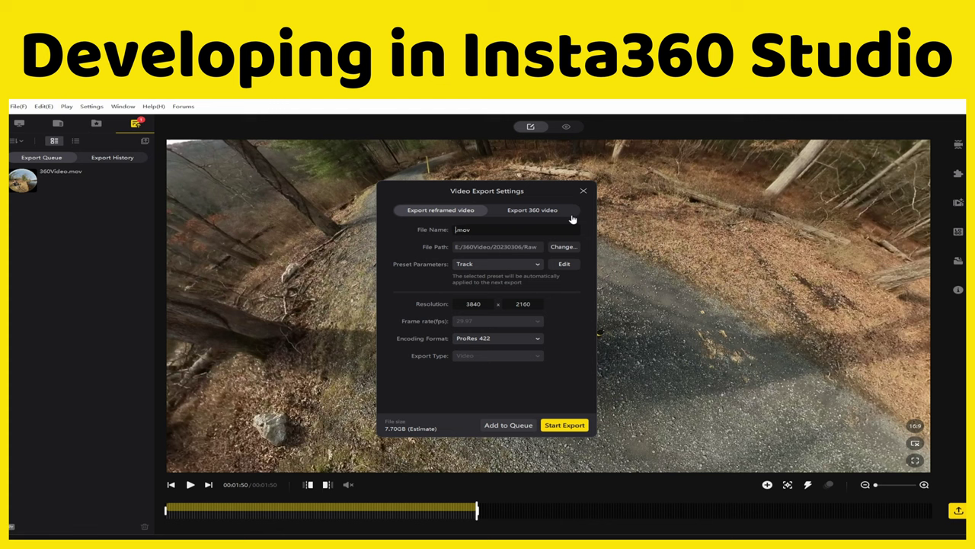
{"action": "type", "text": "Ter"}
{"action": "key", "text": "BackSpace"}
{"action": "key", "text": "BackSpace"}
{"action": "type", "text": "rackig"}
{"action": "key", "text": "BackSpace"}
{"action": "key", "text": "BackSpace"}
{"action": "type", "text": "ing"}
{"action": "key", "text": "BackSpace"}
{"action": "type", "text": "Video"}
Queue the reframed tracking video with ProRes 422 encoding, overwriting the existing file, and export all queued videos
{"action": "left_click", "coordinate": [509, 340]}
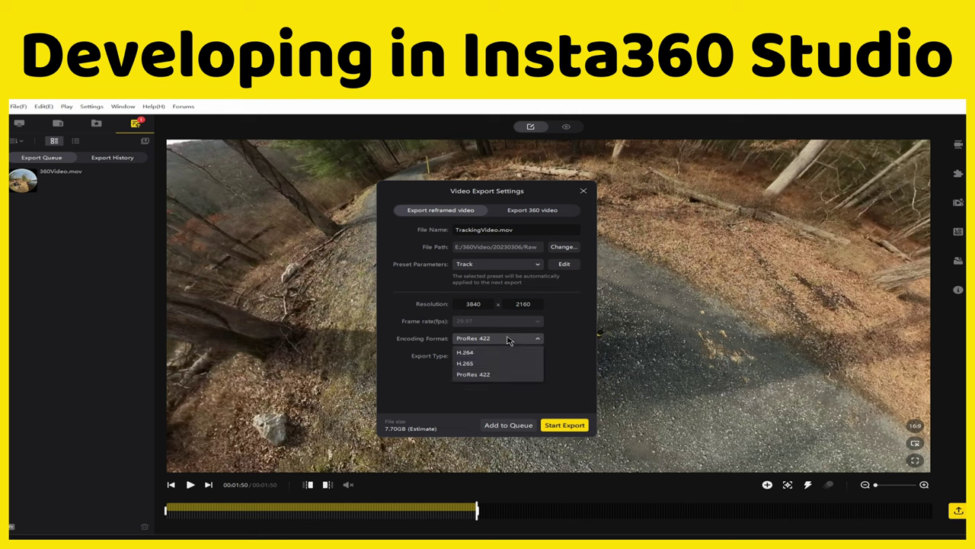
{"action": "left_click", "coordinate": [567, 341]}
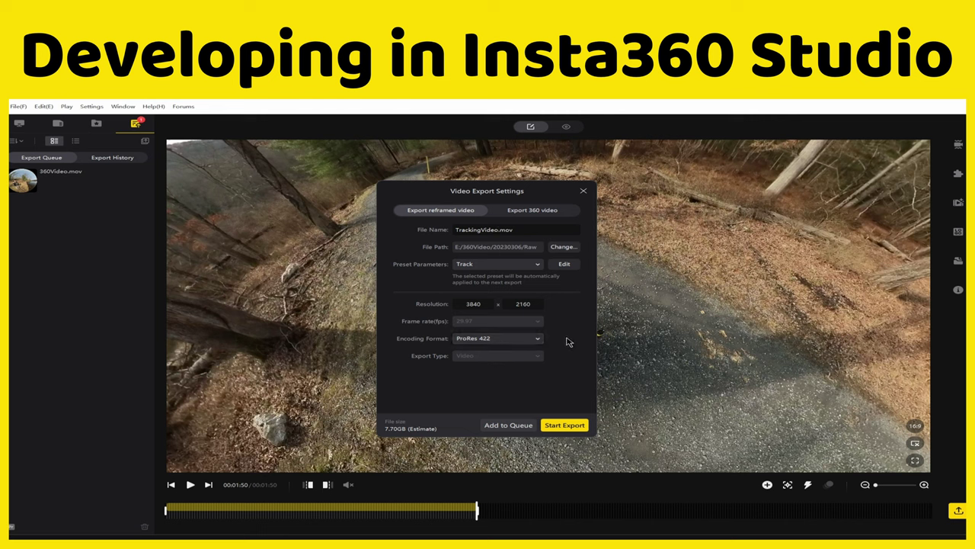
{"action": "left_click", "coordinate": [508, 425]}
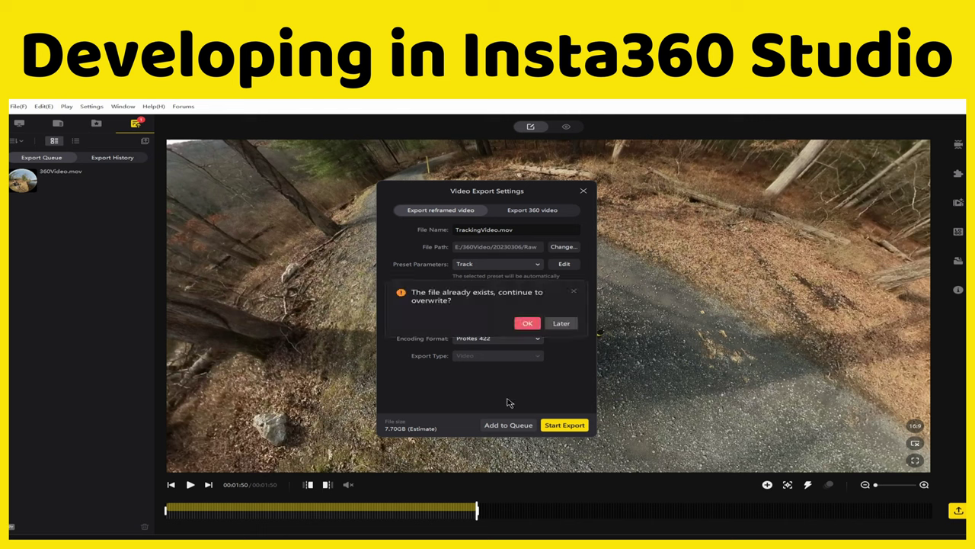
{"action": "left_click", "coordinate": [524, 324]}
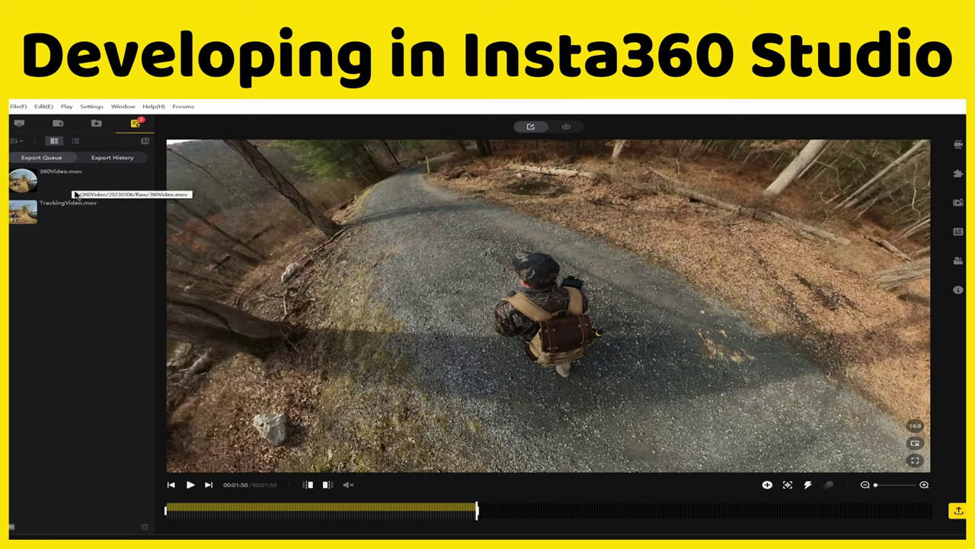
{"action": "left_click", "coordinate": [145, 144]}
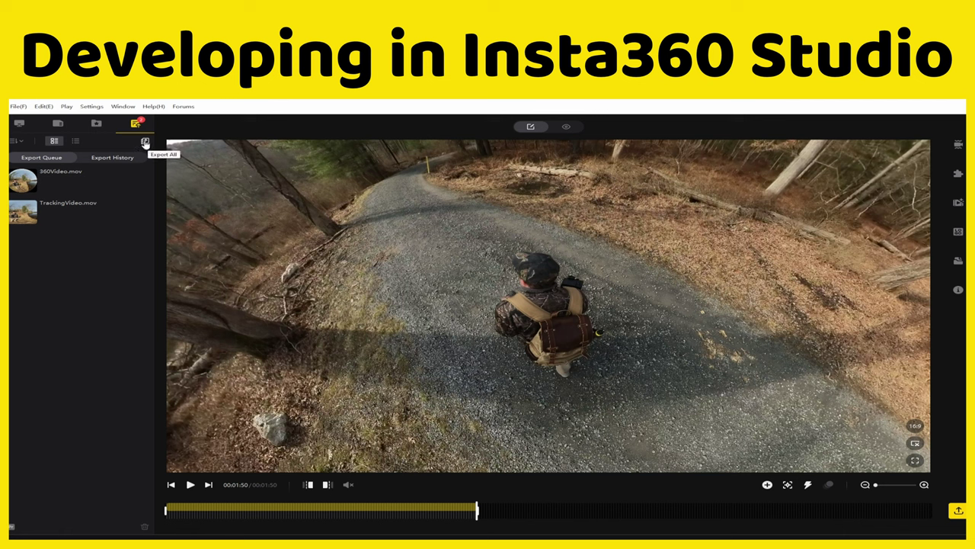